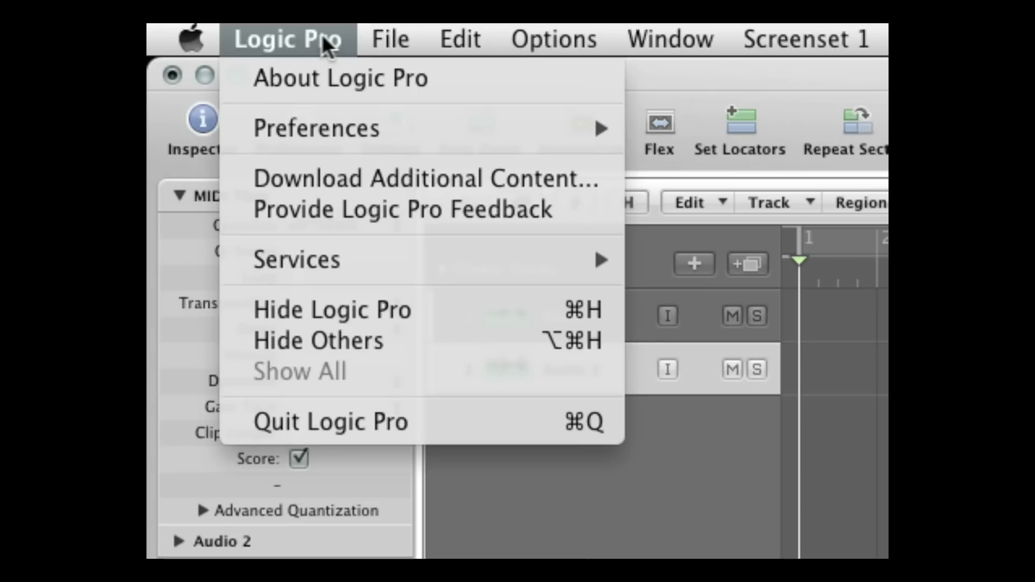
# In Logic Pro's Audio preferences, choose Scarlett 2i4 USB as the output device.
pyautogui.moveTo(462, 137)
pyautogui.click(786, 160)
pyautogui.click(564, 185)
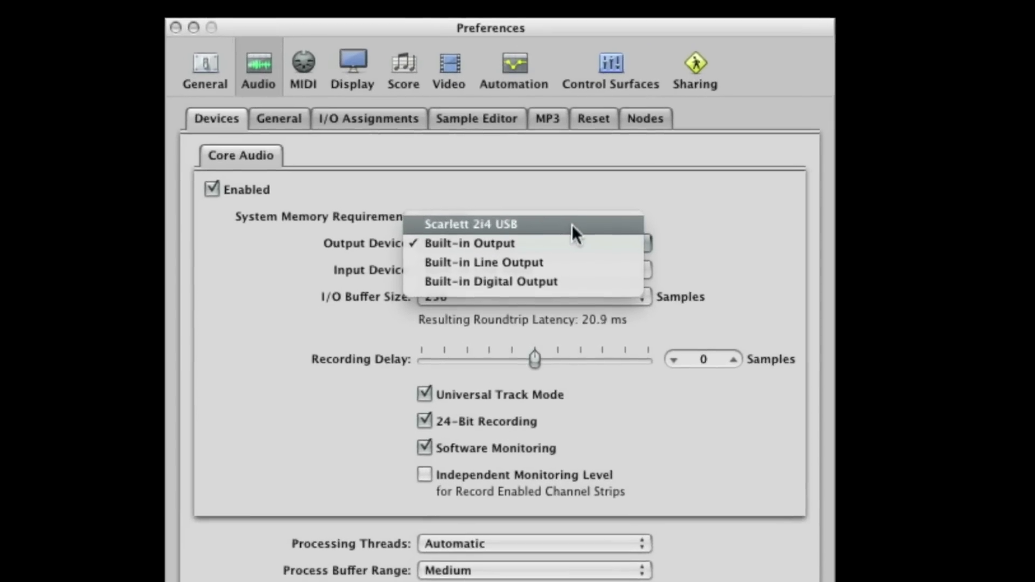
pyautogui.click(560, 199)
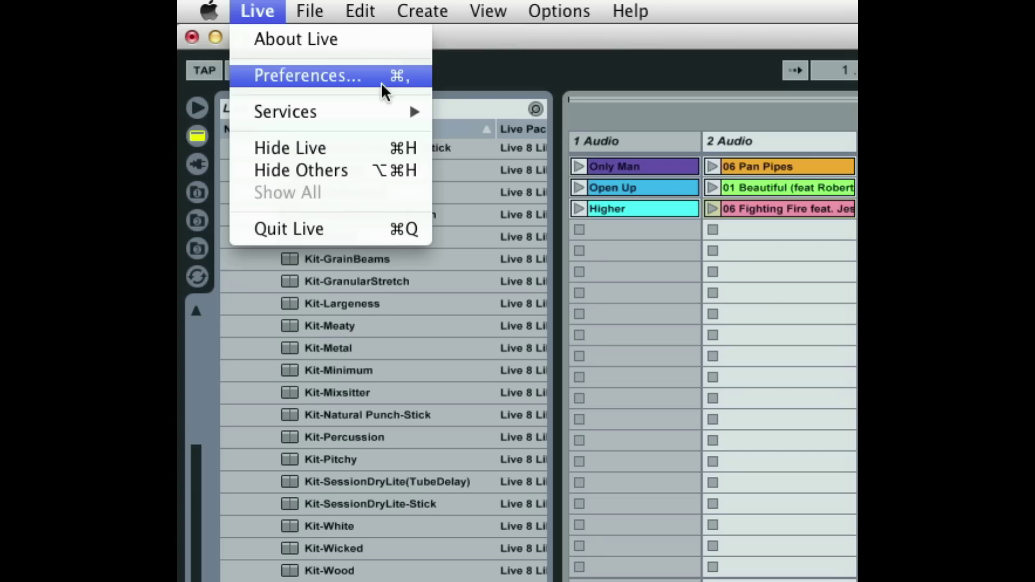
# Set Live's Audio Input Device and Audio Output Device both to Scarlett 2i4 USB.
pyautogui.click(381, 82)
pyautogui.click(330, 81)
pyautogui.click(598, 110)
pyautogui.click(607, 139)
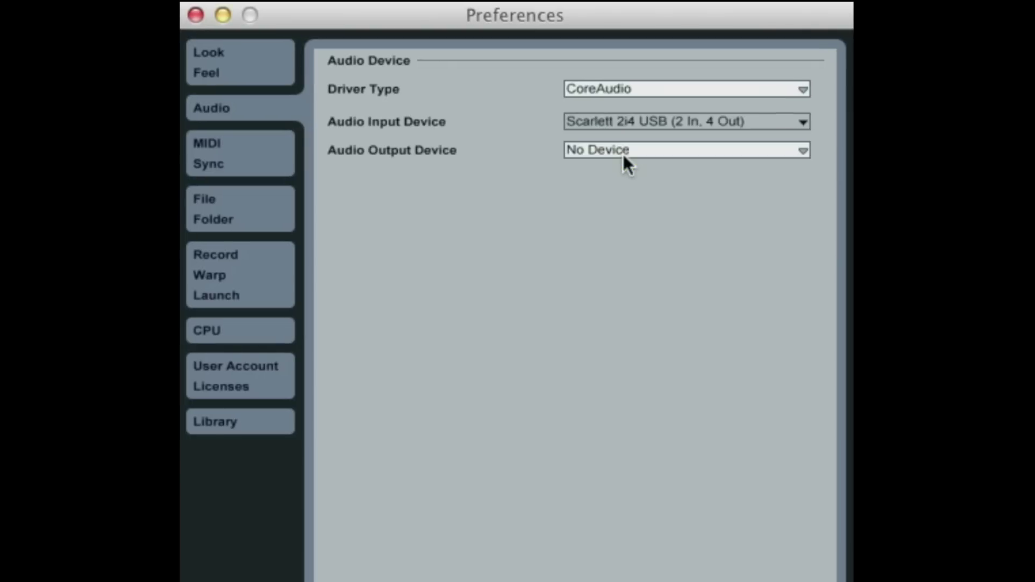
pyautogui.click(622, 152)
pyautogui.click(622, 184)
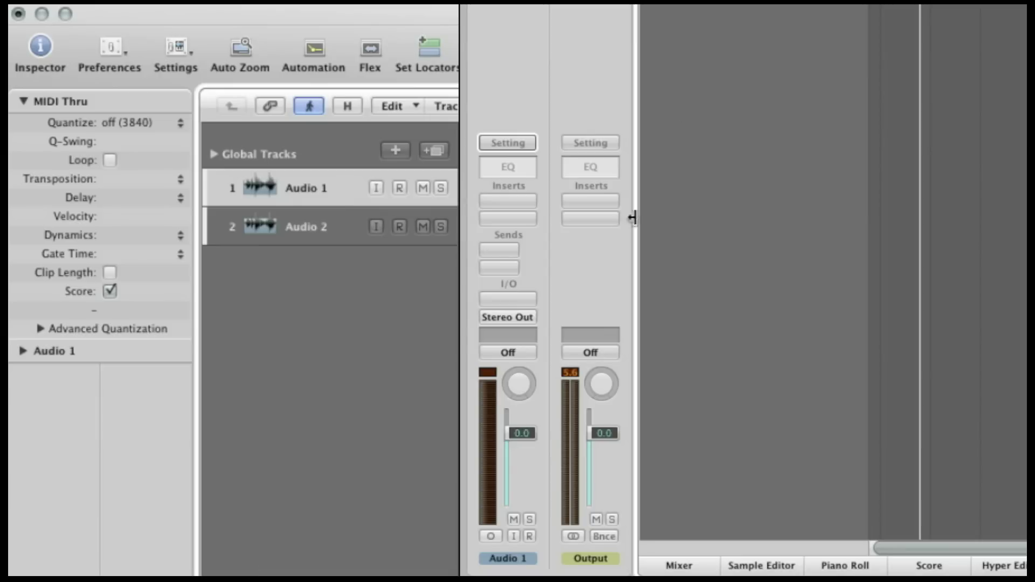
# Set Logic track Audio 1's input slot to Input 1.
pyautogui.click(511, 295)
pyautogui.moveTo(512, 317)
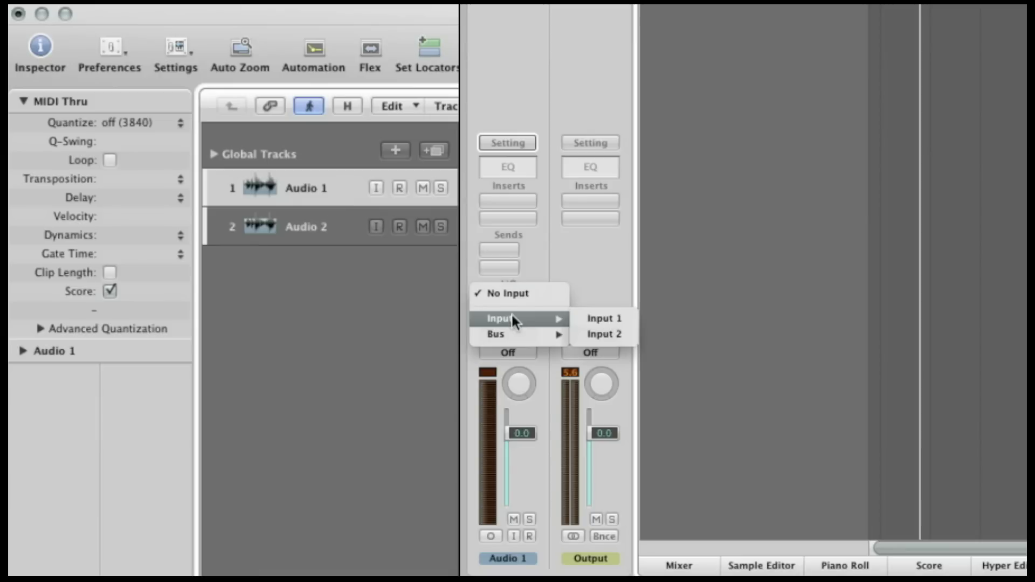
pyautogui.click(605, 319)
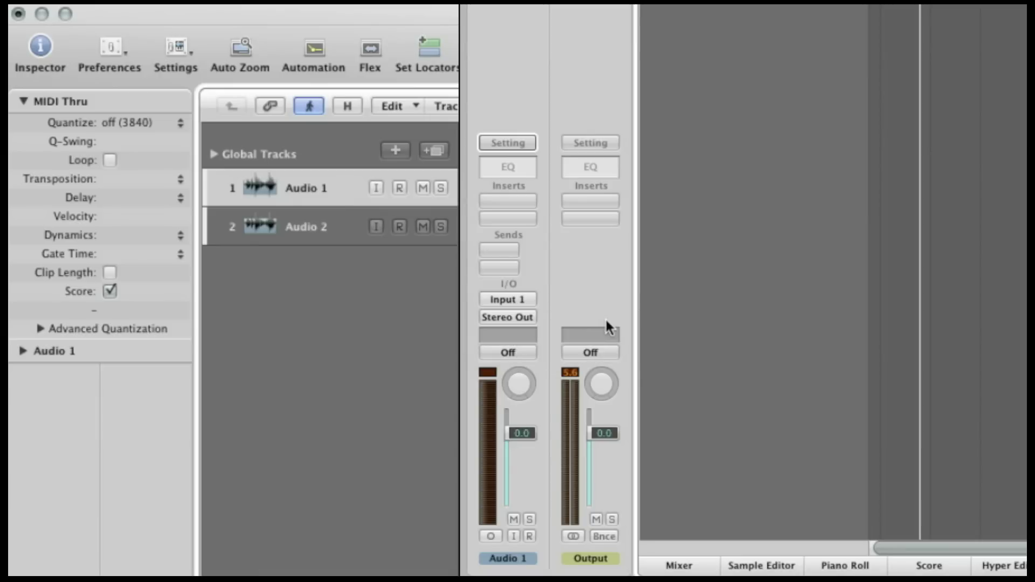
# Select track Audio 2 and set its input slot to Input 2.
pyautogui.click(339, 227)
pyautogui.click(508, 297)
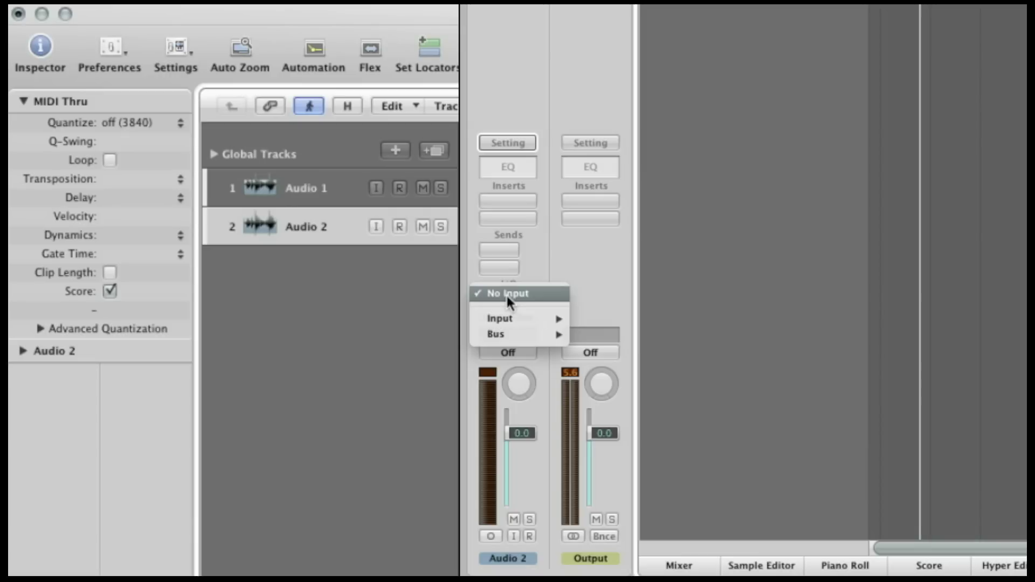
pyautogui.moveTo(507, 320)
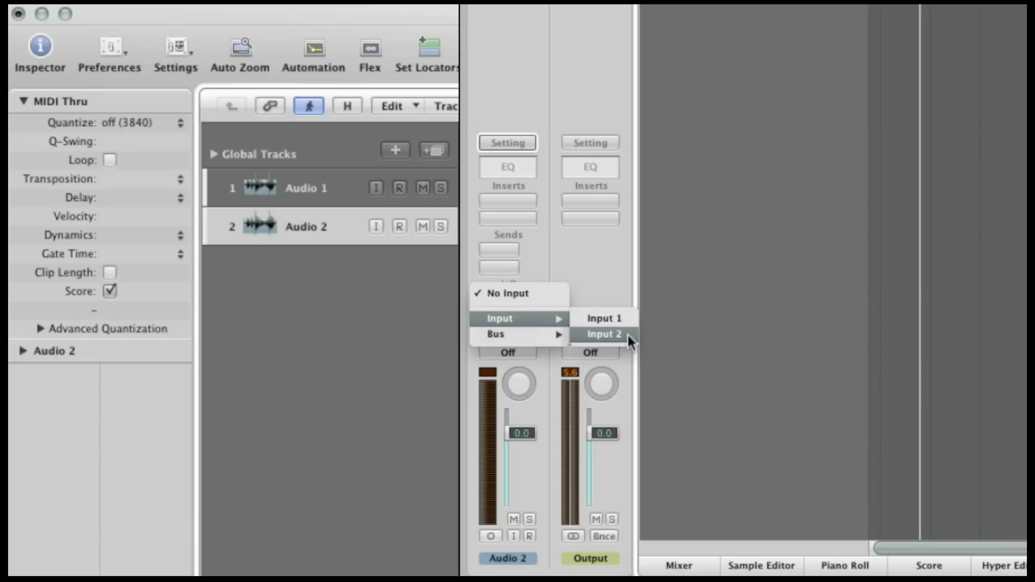
pyautogui.click(625, 333)
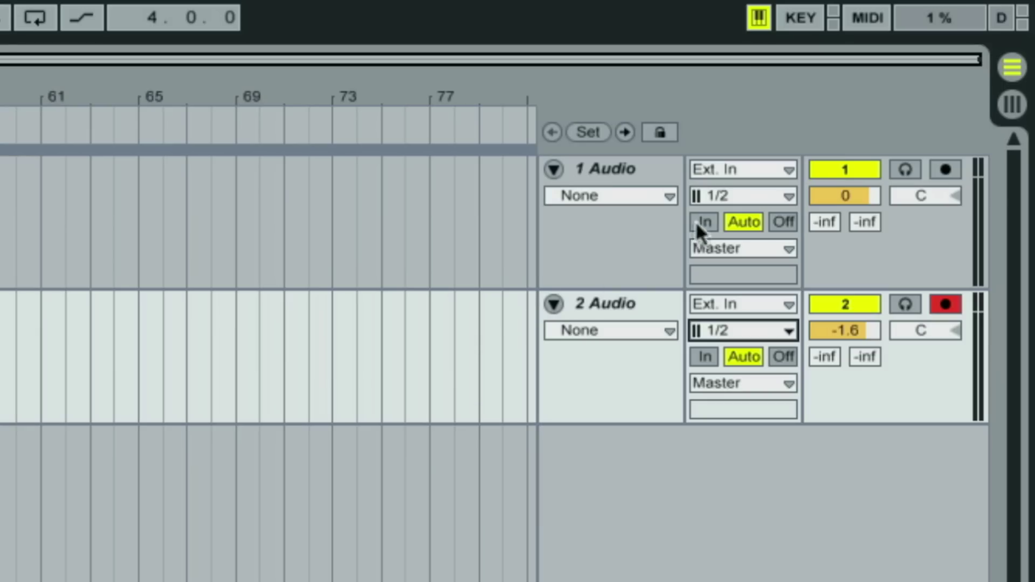
# Give track 1 input channel 1 and track 2 input channel 2, then arm both for recording.
pyautogui.click(736, 196)
pyautogui.click(721, 241)
pyautogui.click(733, 333)
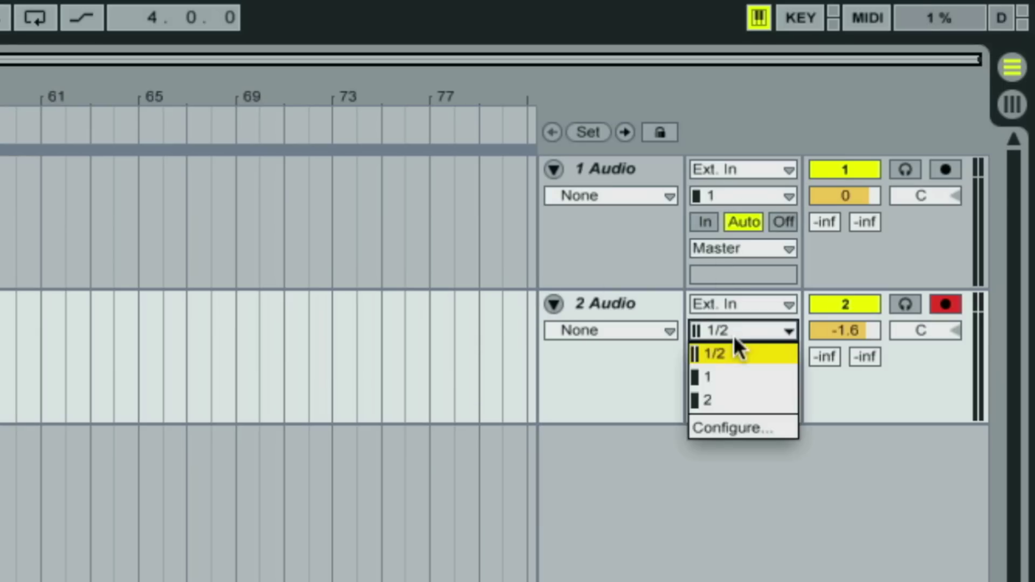
pyautogui.click(731, 394)
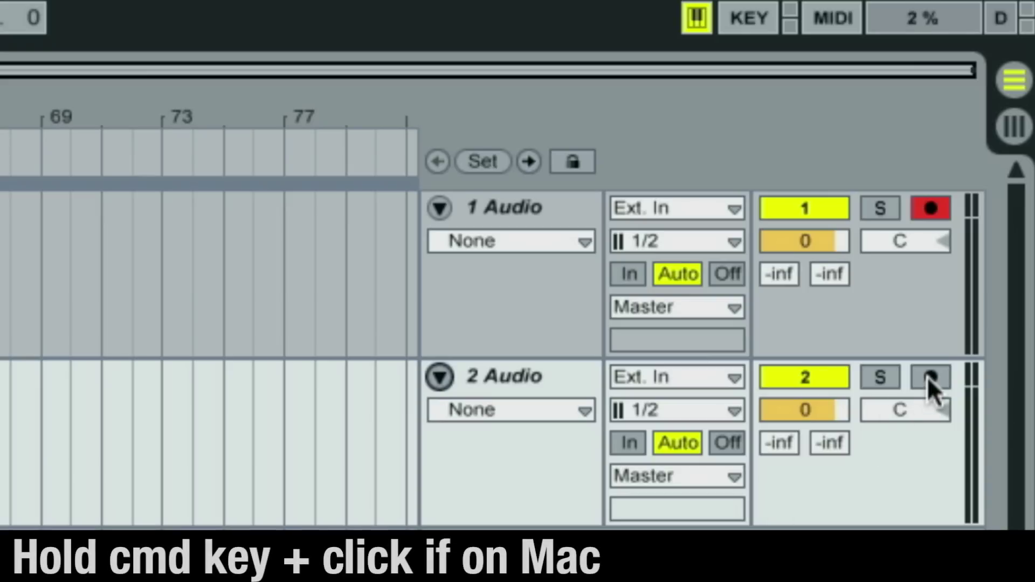
pyautogui.keyDown('ctrl'); pyautogui.click(929, 376); pyautogui.keyUp('ctrl')
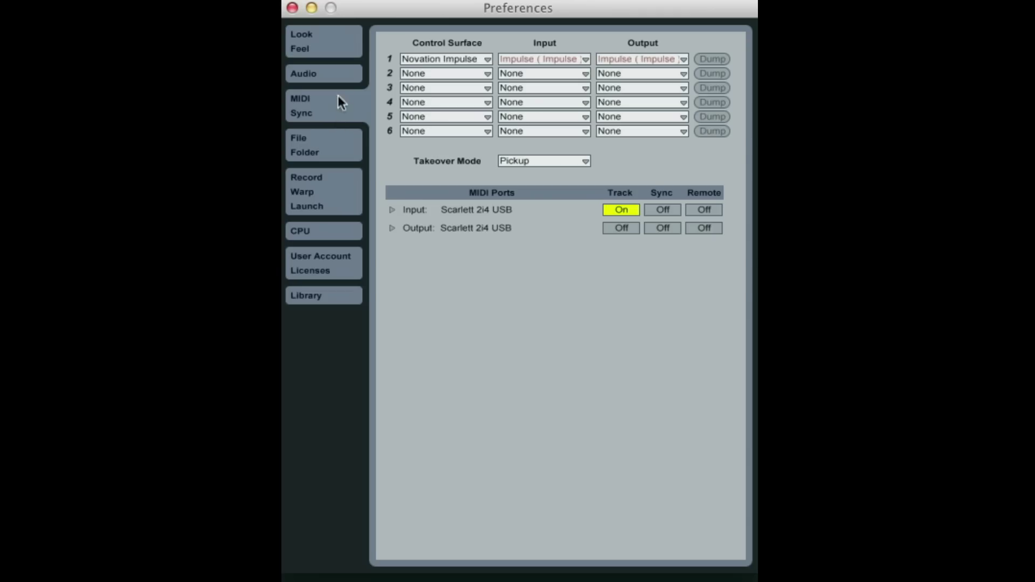
# Enable outputs 3/4 as a stereo pair in Output Config, then show the mixer's crossfader section.
pyautogui.click(337, 76)
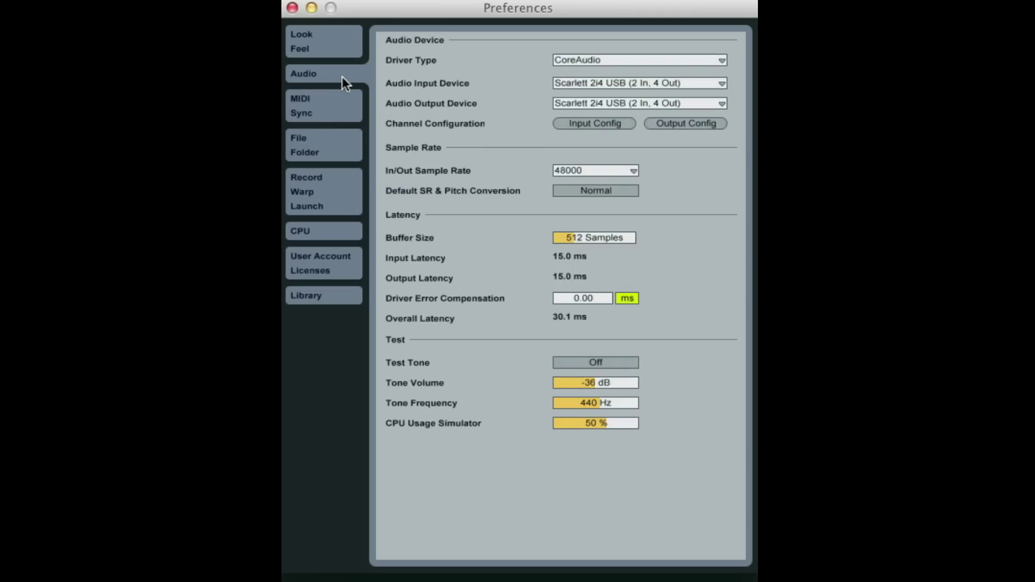
pyautogui.click(688, 128)
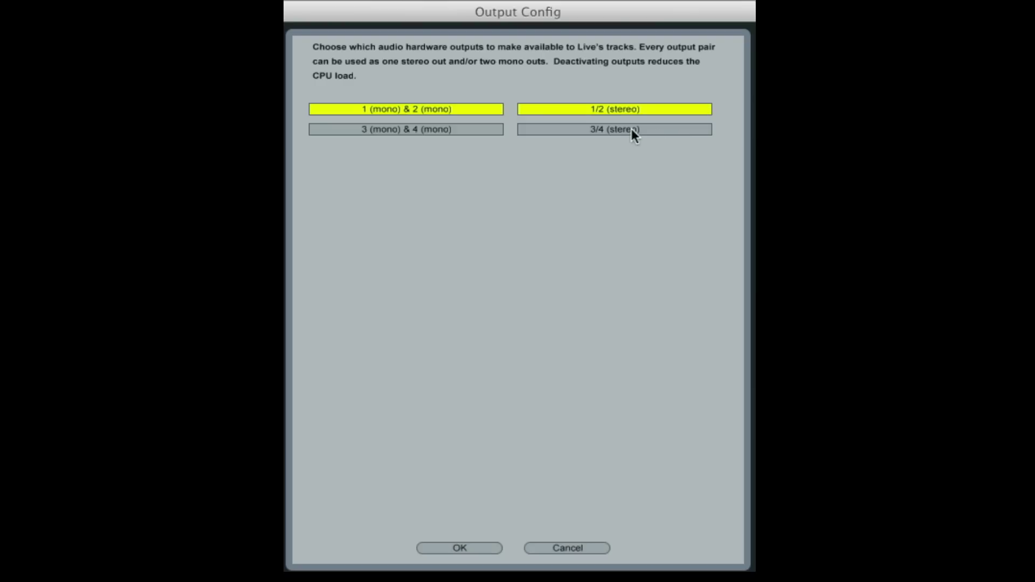
pyautogui.click(632, 129)
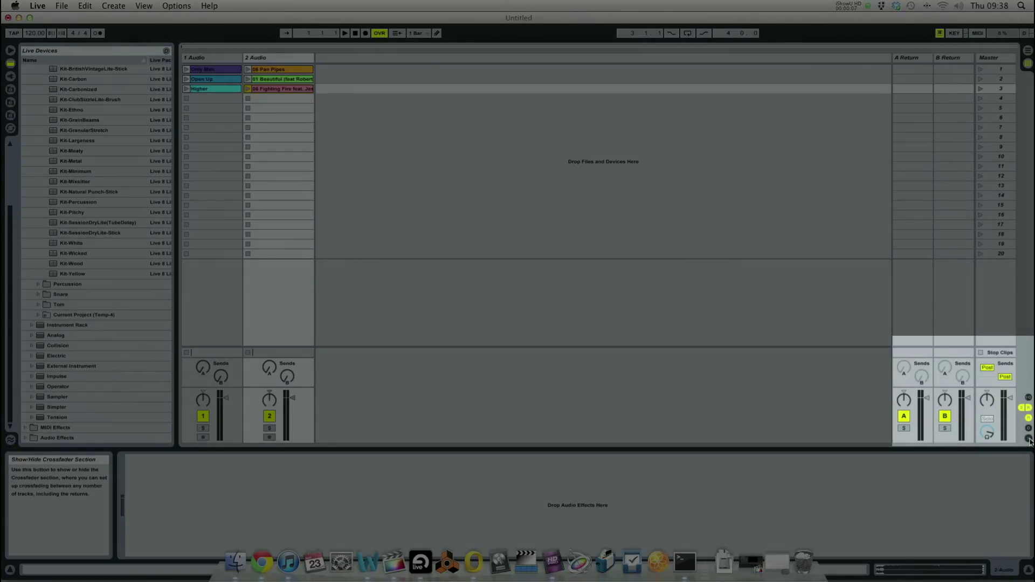
pyautogui.click(1028, 438)
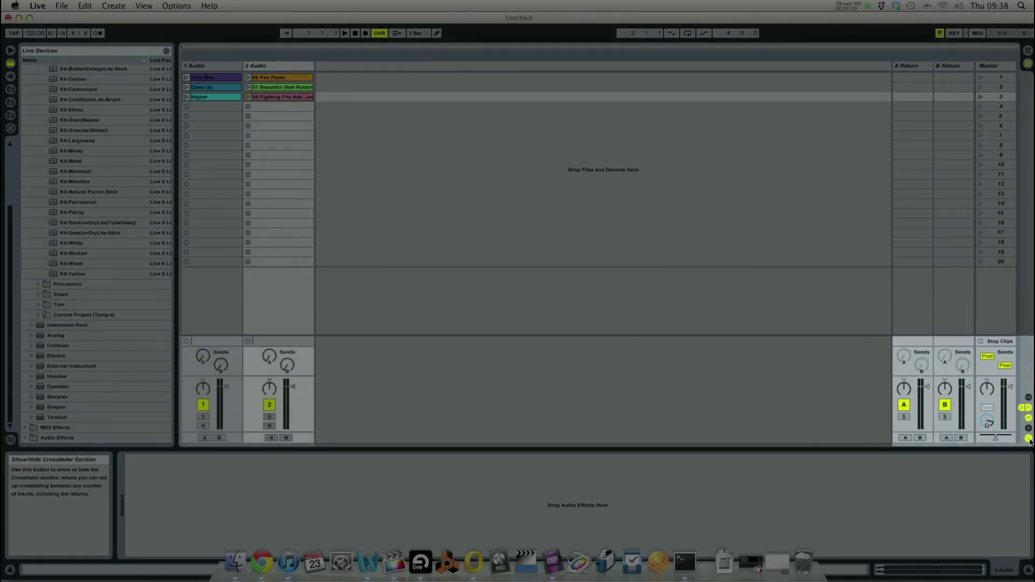
# Assign track 1 to crossfader A, track 2 to B, and set Master Cue Out to 3/4.
pyautogui.click(205, 438)
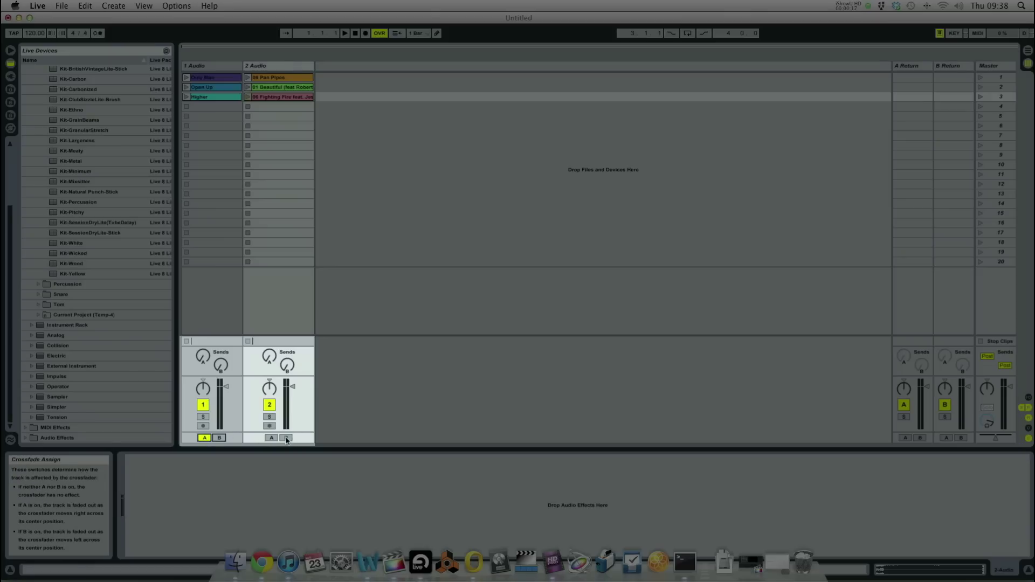
pyautogui.click(287, 438)
pyautogui.click(999, 322)
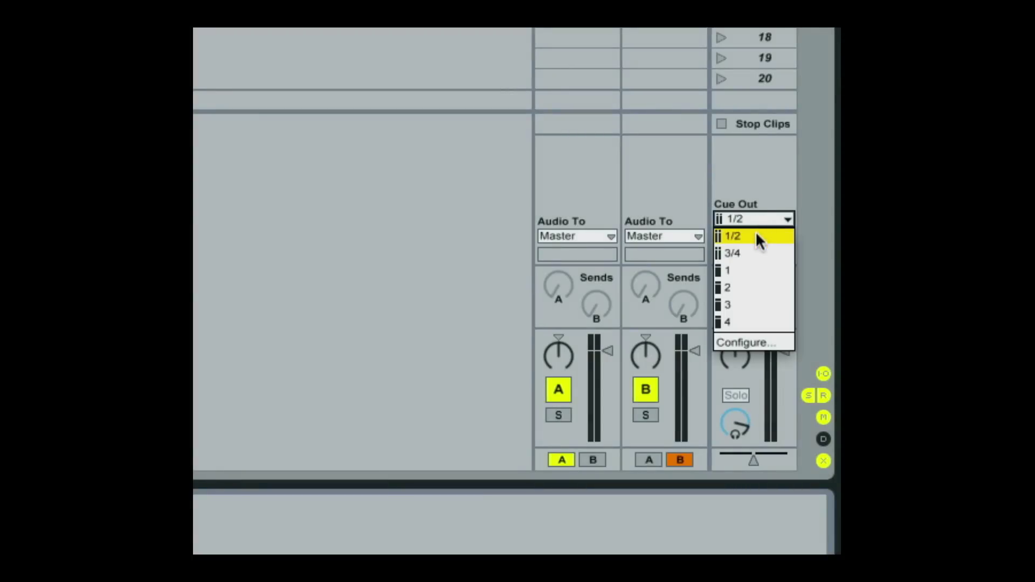
pyautogui.click(748, 252)
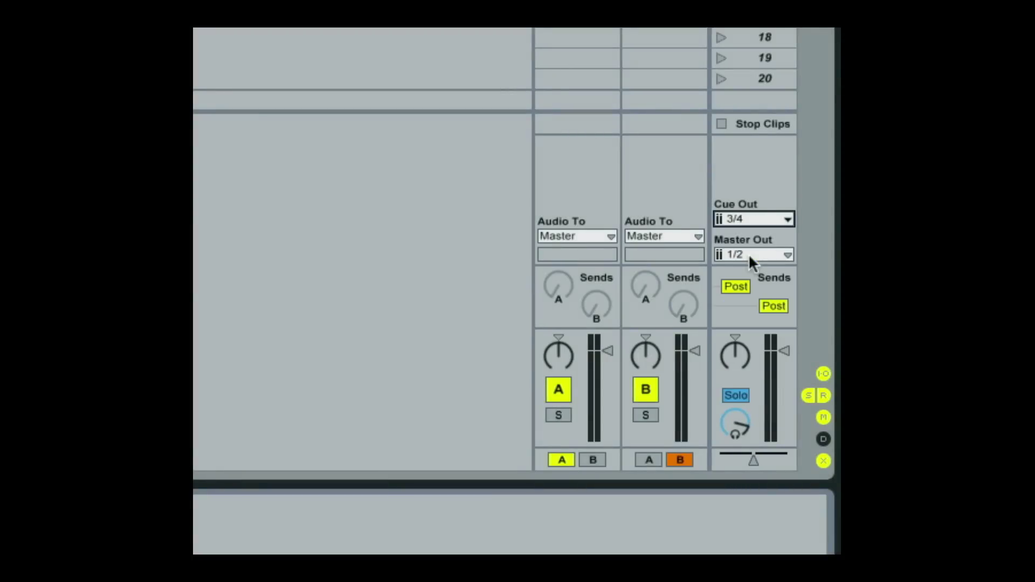
# Switch Solo to Cue mode and toggle the headphone cue buttons, leaving track 2 cued.
pyautogui.click(733, 400)
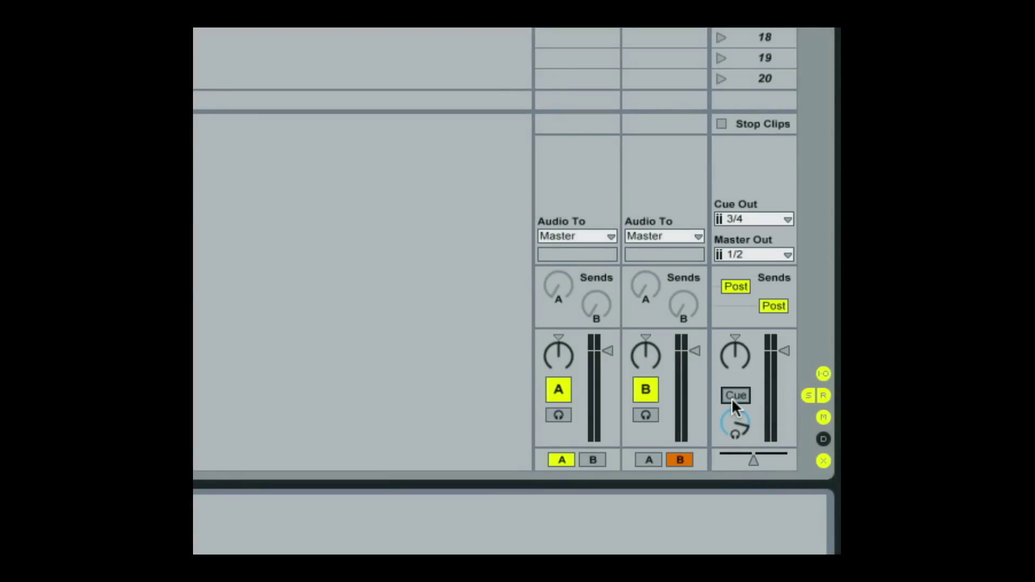
pyautogui.click(559, 415)
pyautogui.click(646, 415)
pyautogui.click(555, 416)
pyautogui.click(646, 415)
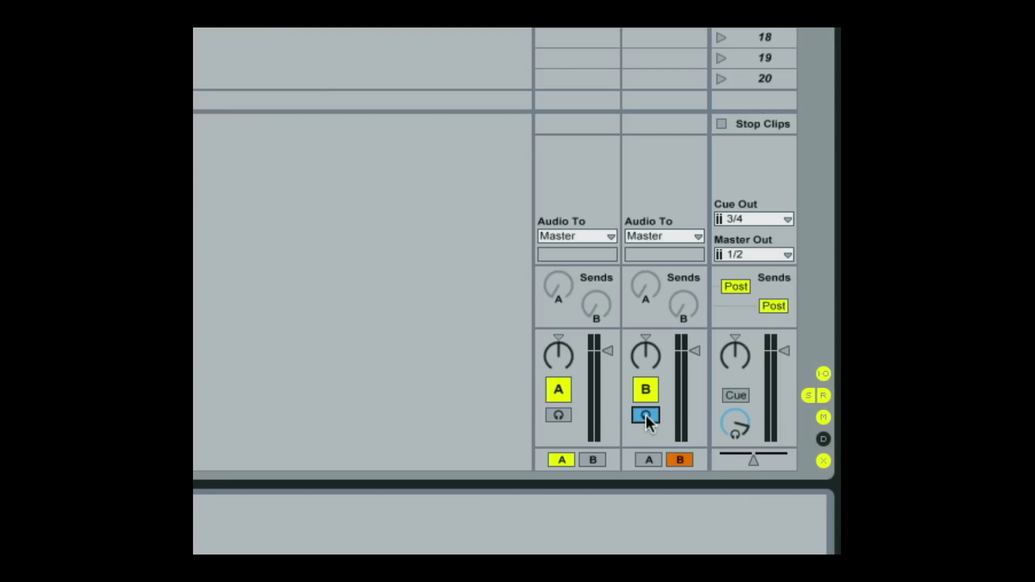